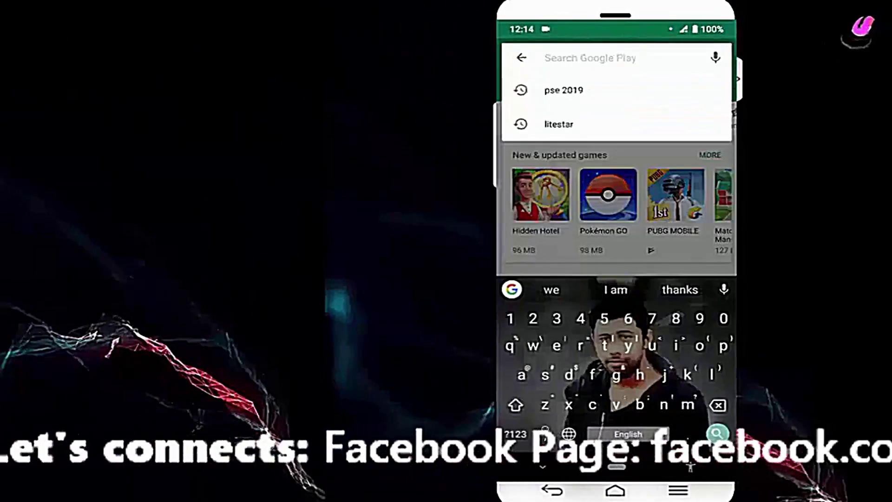
text(es)
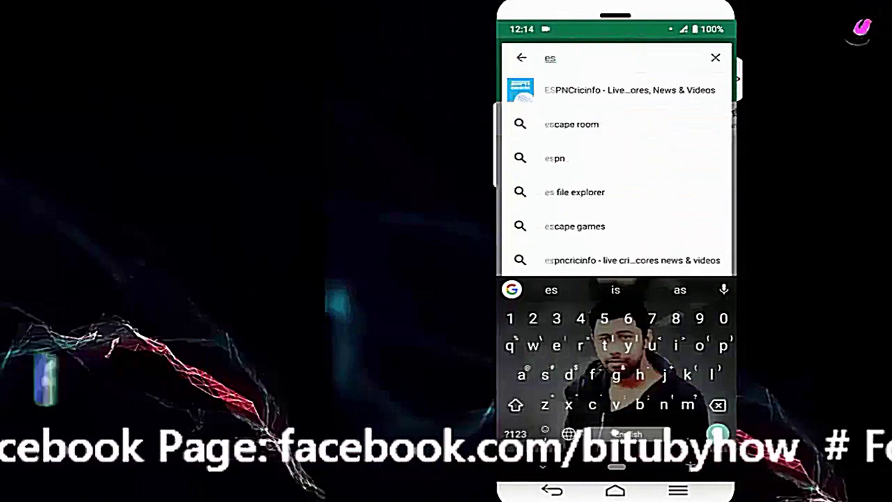
Open the ES File Explorer File Manager listing and install it.
click(592, 191)
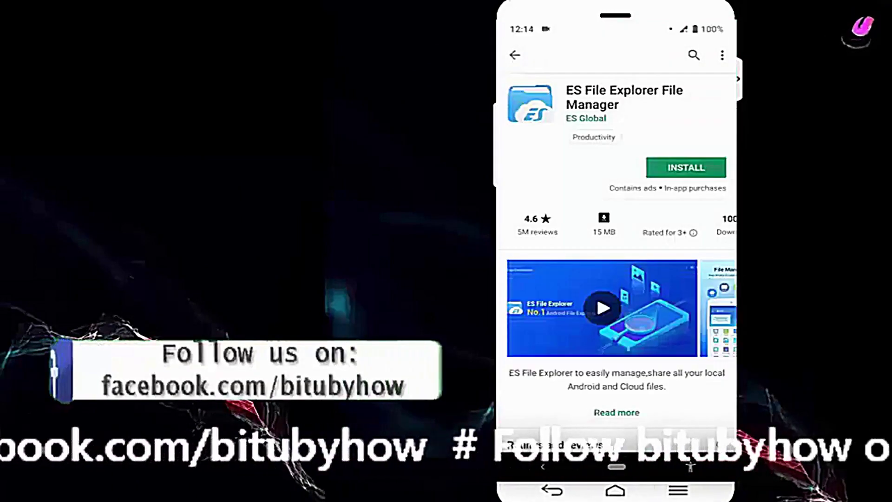
click(686, 167)
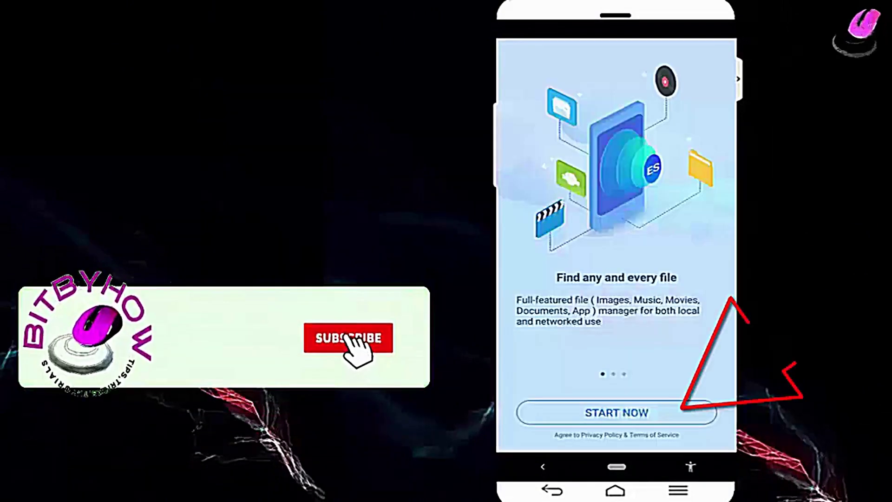
Finish the ES File Explorer welcome tour with START NOW.
click(616, 412)
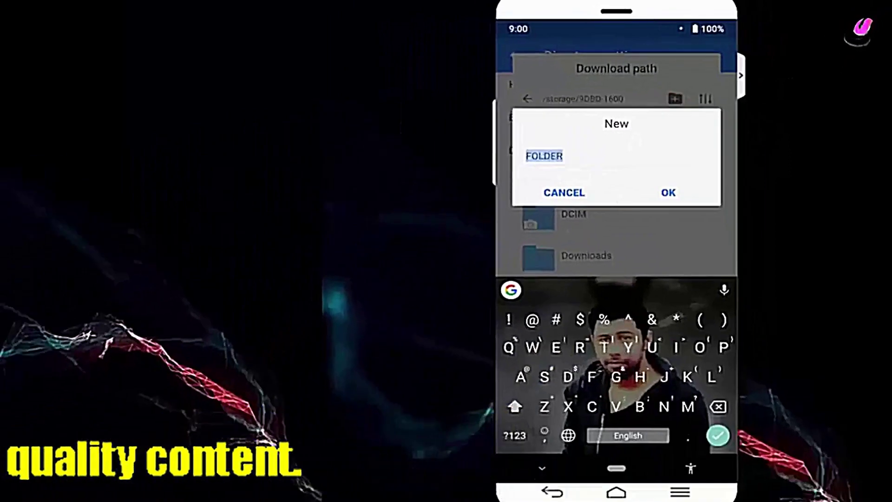
text(Download)
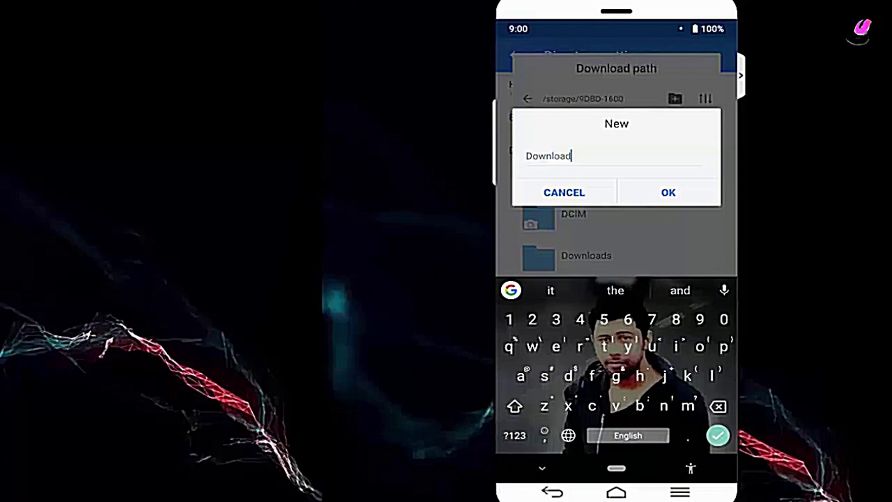
Create the SD-card Download folder and save the SD card as the download path.
key(Return)
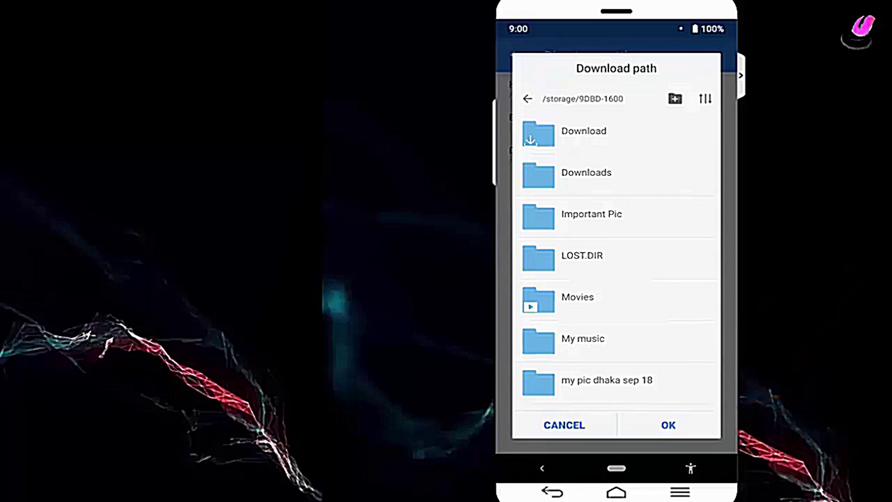
click(668, 424)
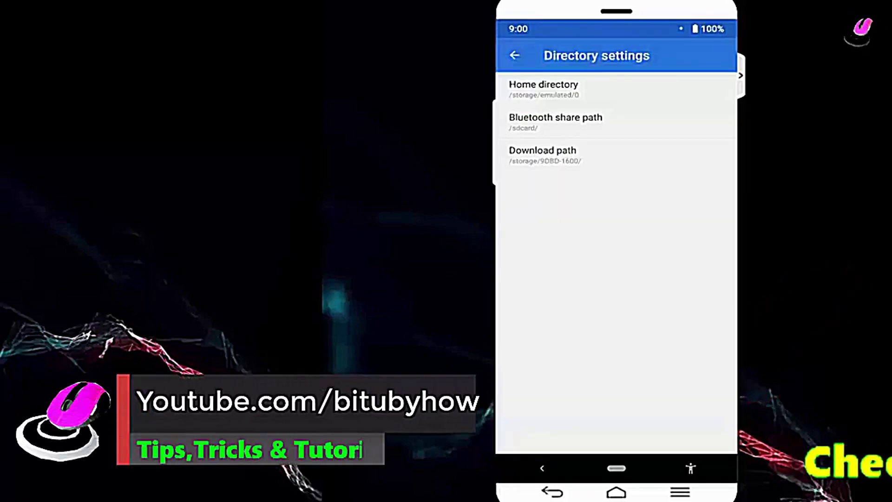
Back out of the directory settings to the phone's home screen.
key(Escape)
key(Escape)
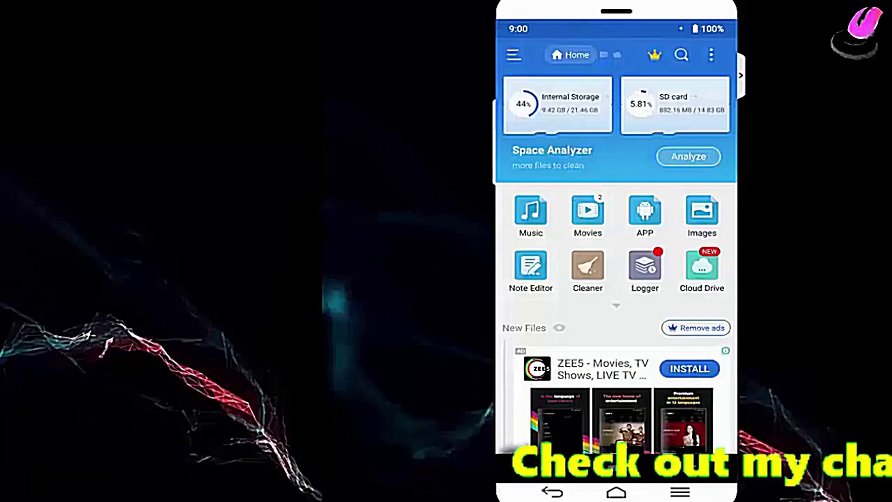
key(Escape)
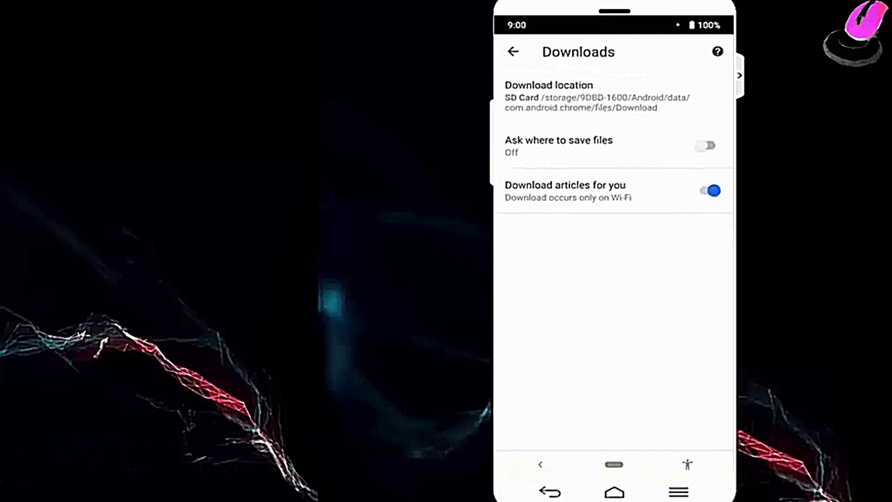
Leave Chrome's Downloads settings page after setting the location to SD Card.
key(Escape)
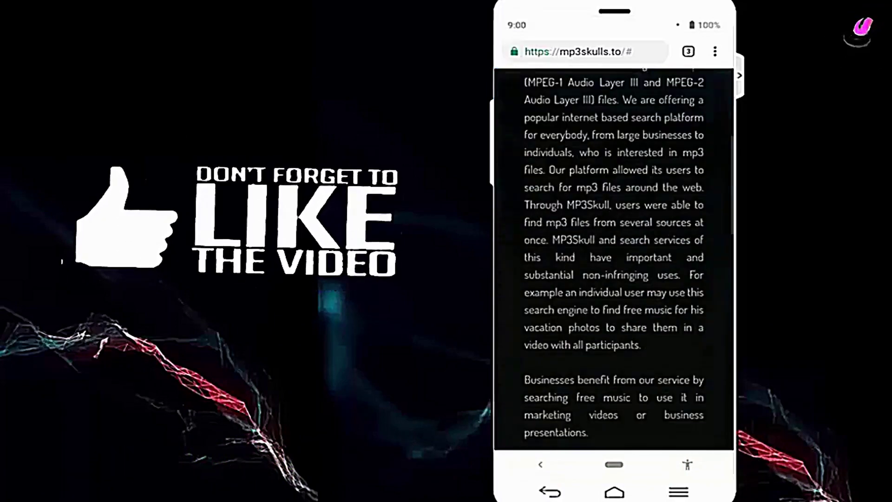
Search MP3Skull for 'laid to rest lamb of god'.
click(584, 113)
text(Lai)
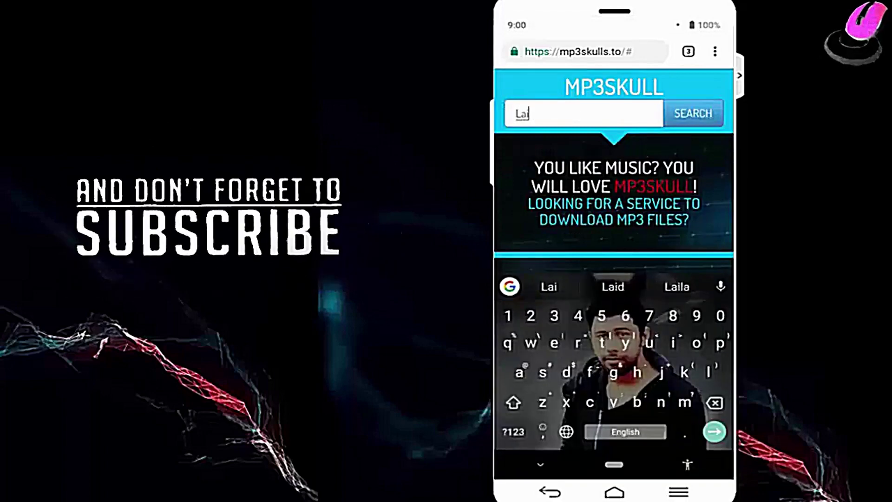
text(d)
click(560, 146)
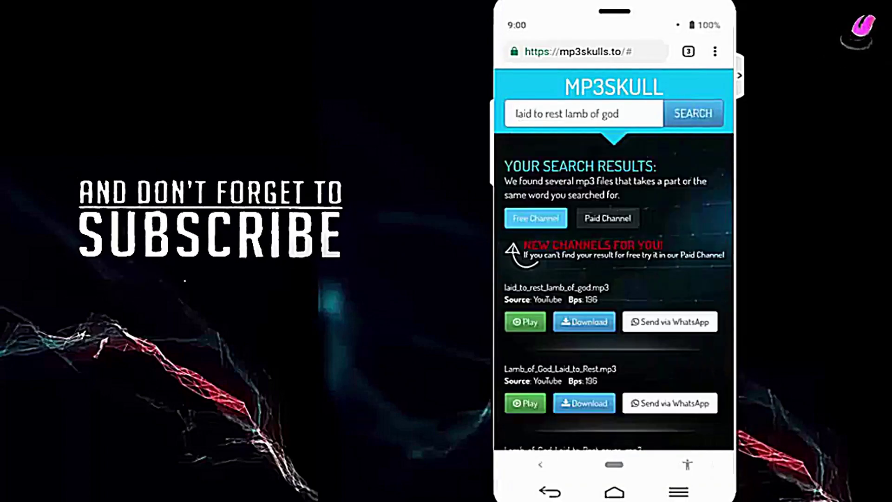